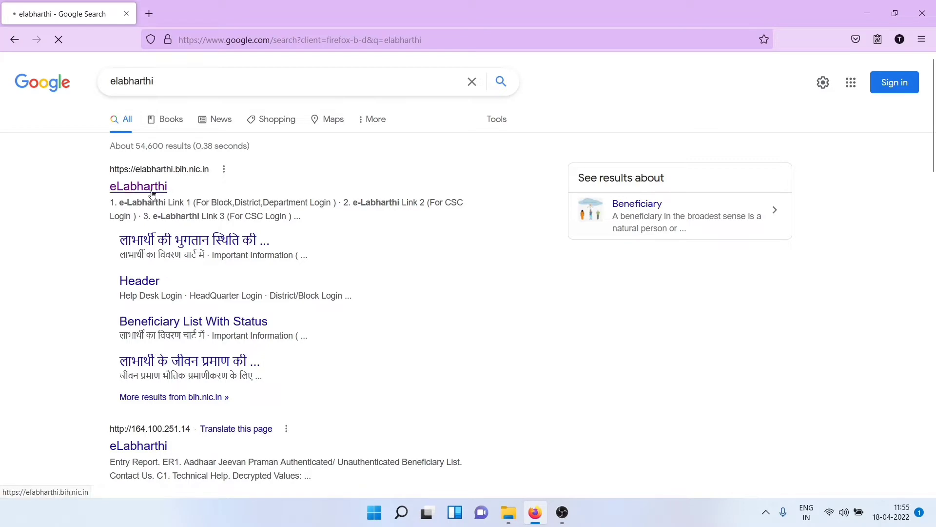
- Open the eLabharthi site's Link 2 for CSC login, sign in with Digital Seva Connect and choose Biometric For e-Labharthi Pension
click(160, 191)
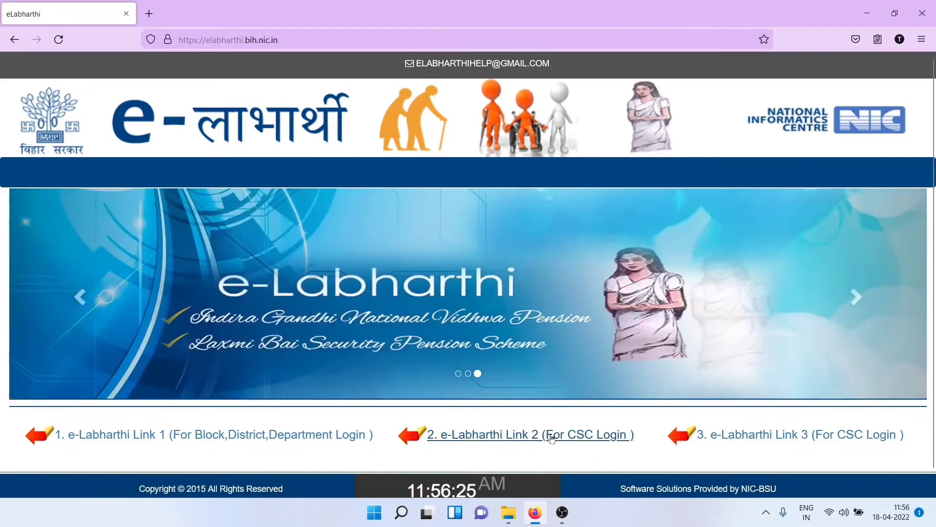
click(552, 436)
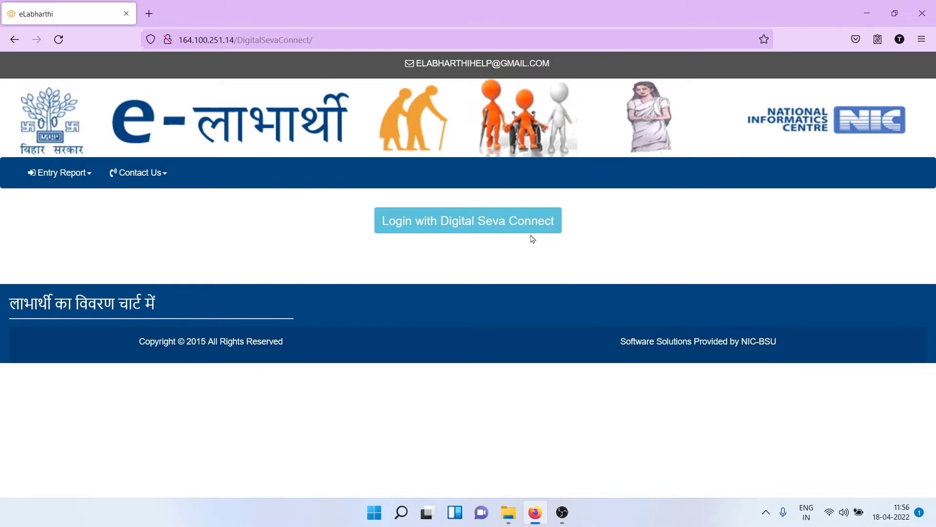
click(535, 221)
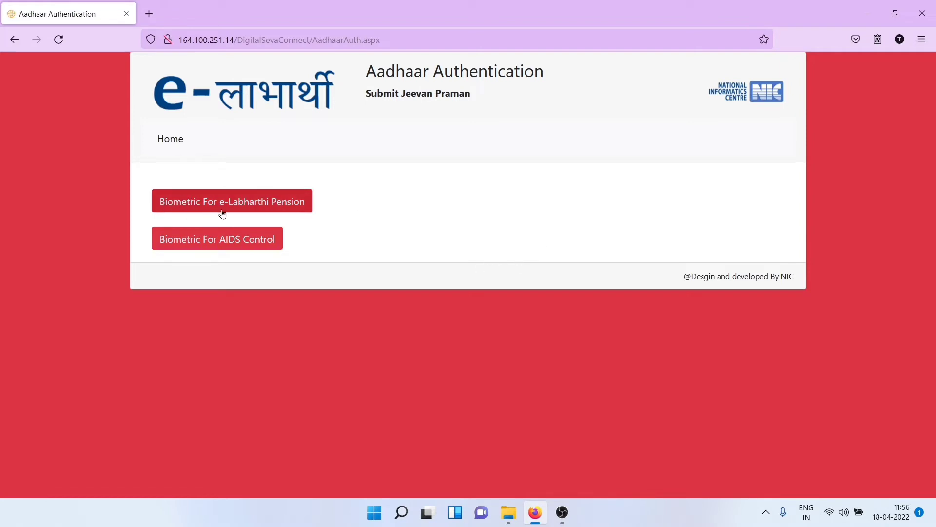
click(307, 206)
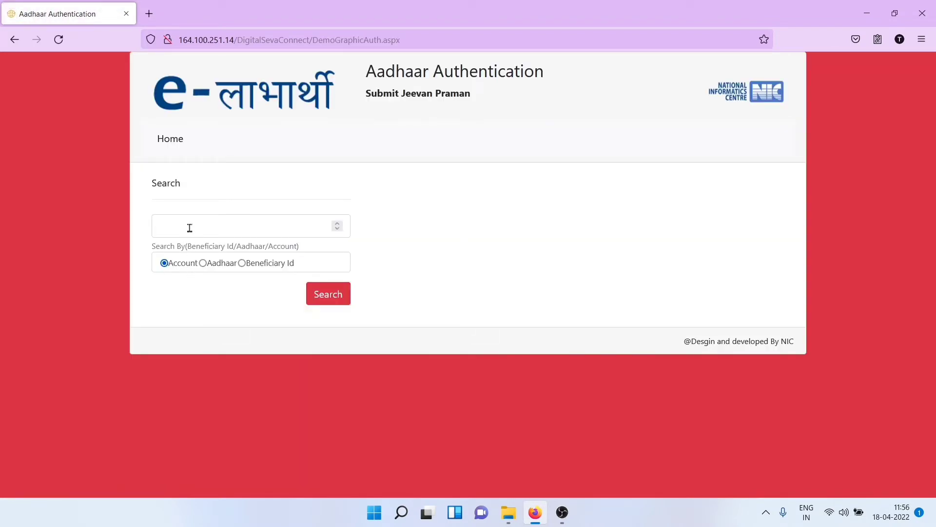
click(174, 224)
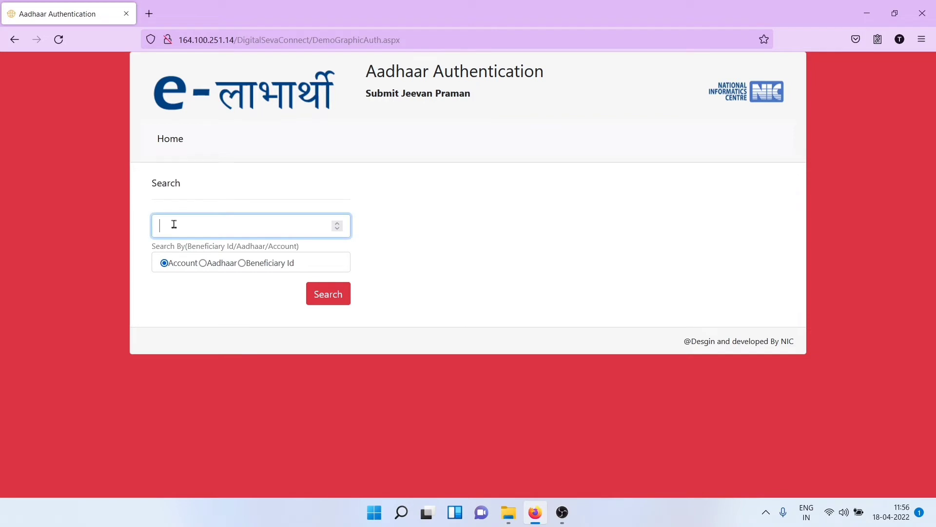
click(205, 263)
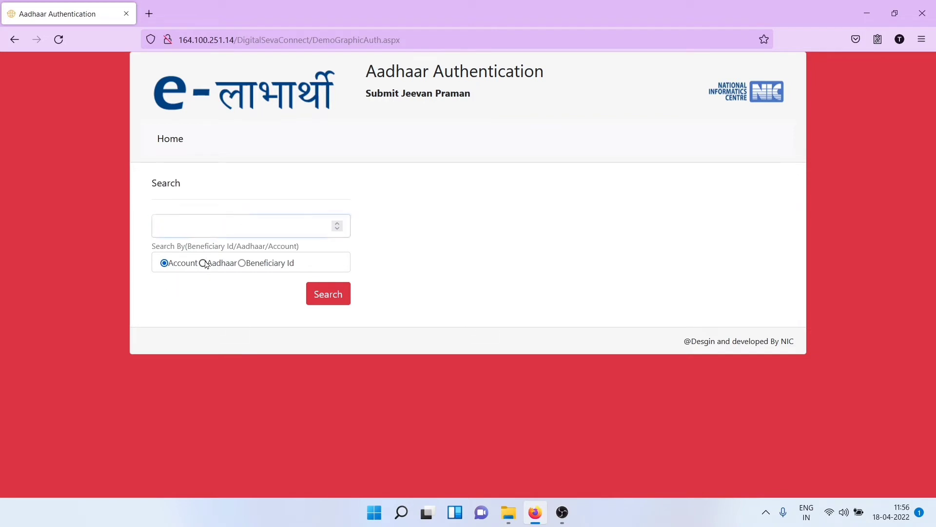
click(205, 223)
click(242, 266)
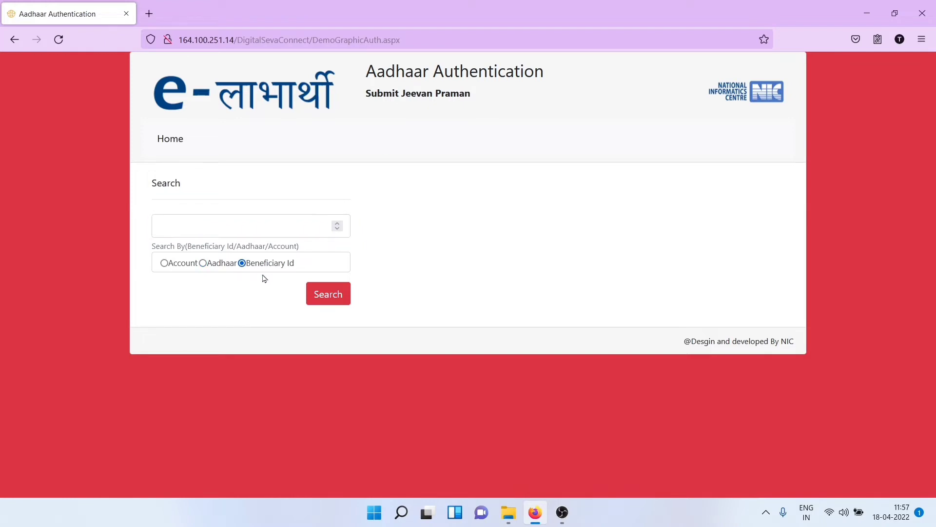
click(194, 225)
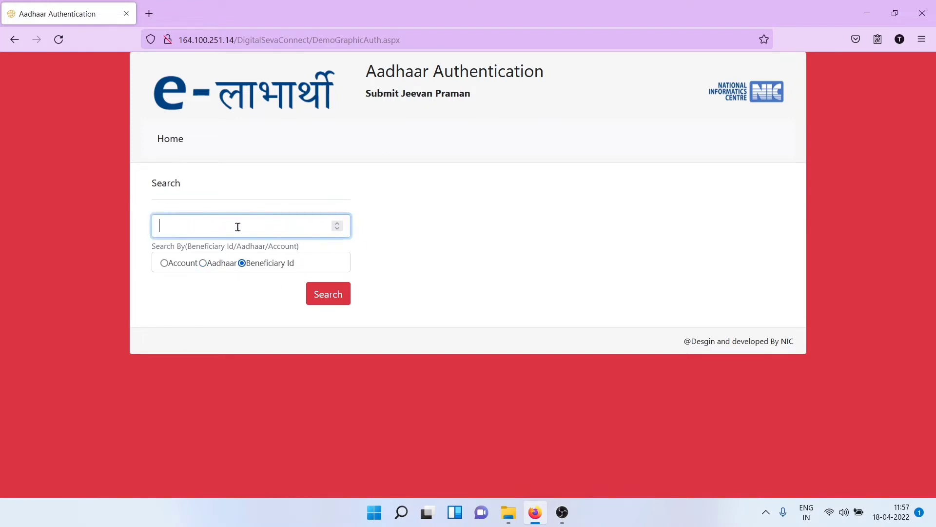
- Search for the beneficiary by Aadhaar, pasting the beneficiary's Aadhaar number
click(203, 263)
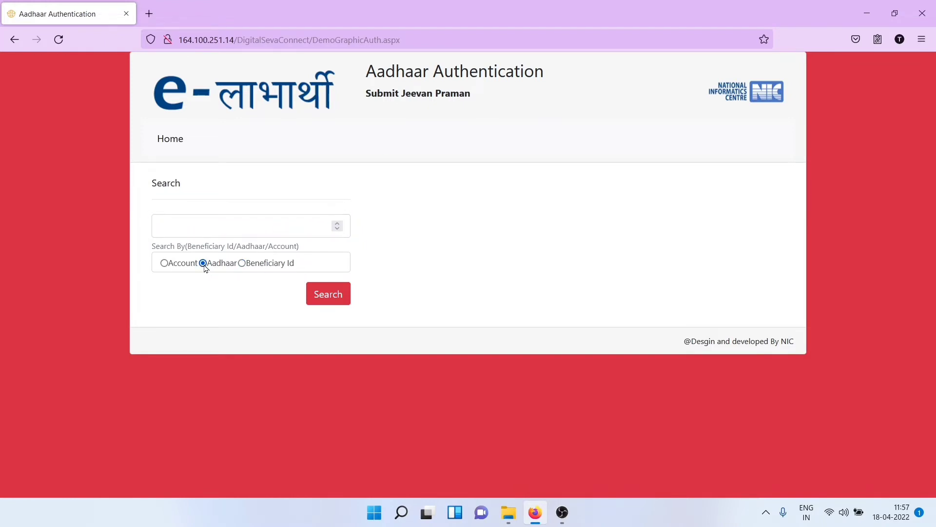
click(204, 224)
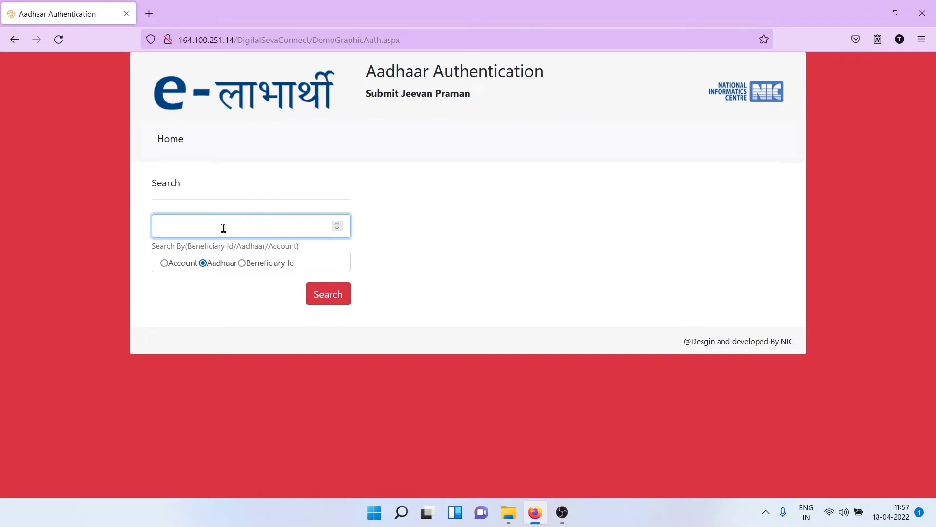
key(ctrl+v)
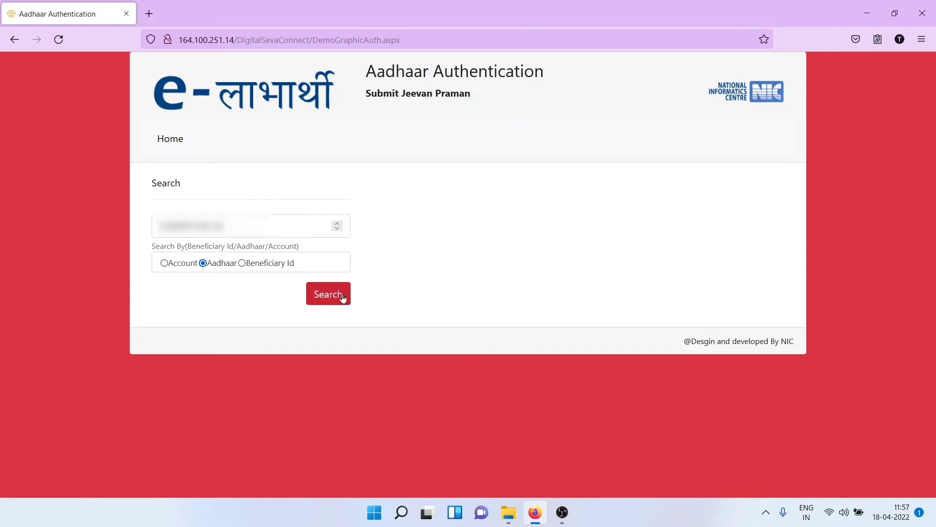
click(342, 298)
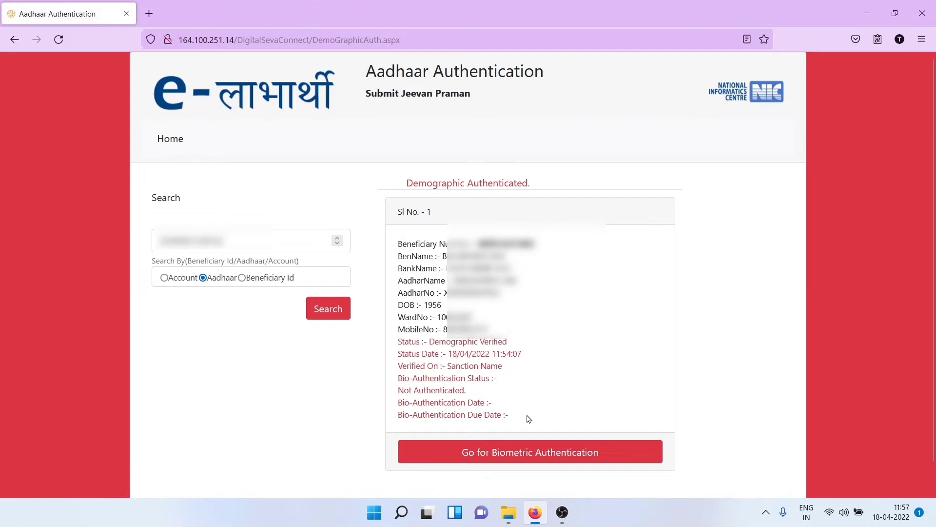
- Review the found beneficiary's details and proceed to biometric authentication
scroll(556, 473, down, 1)
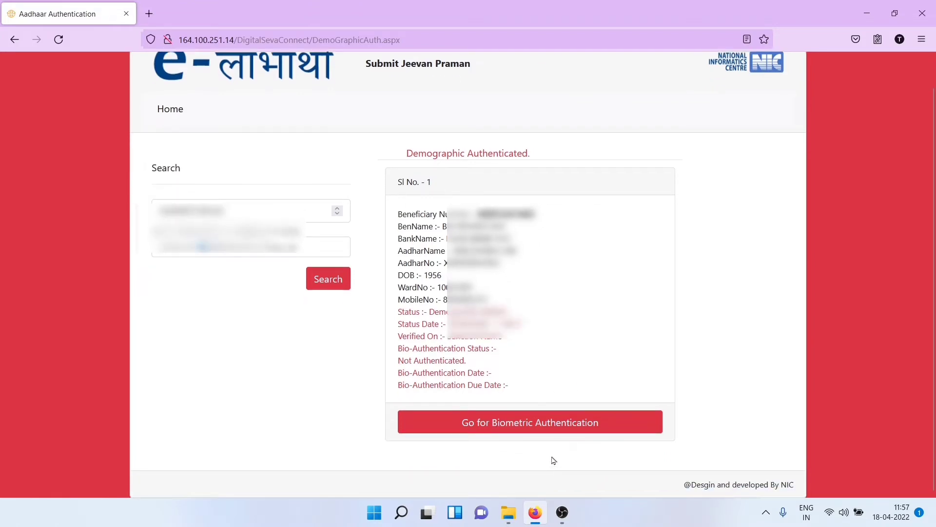
scroll(554, 456, up, 1)
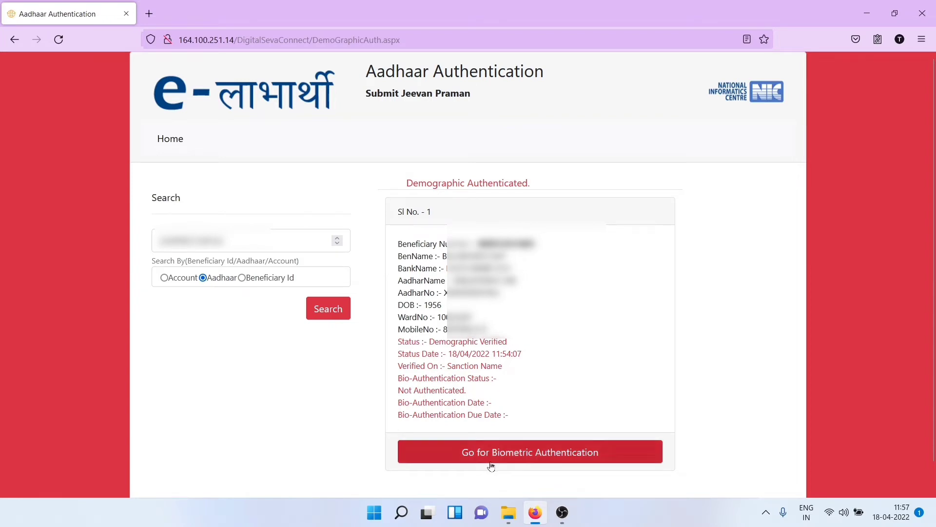
click(581, 457)
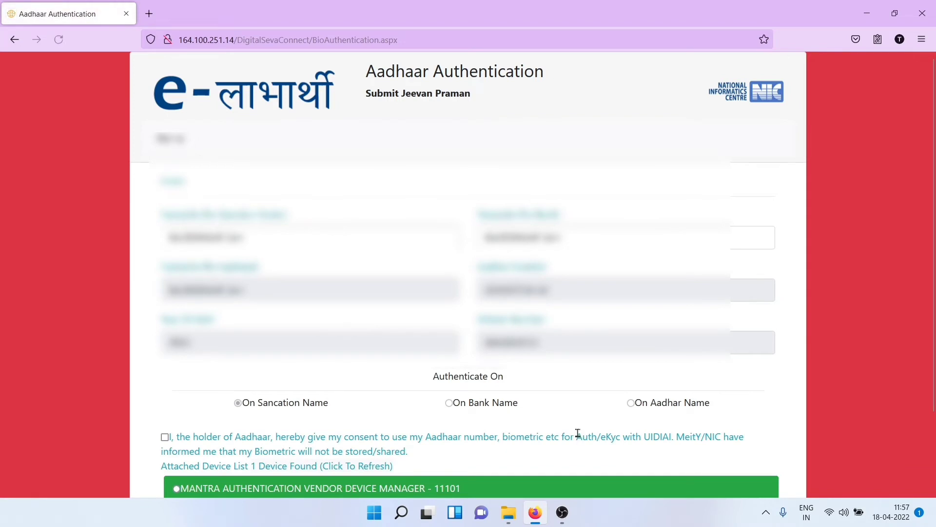
- Give the Aadhaar consent, select MANTRA AUTHENTICATION VENDOR DEVICE MANAGER - 11101 and try to capture the biometric data
scroll(578, 434, down, 2)
scroll(582, 404, up, 2)
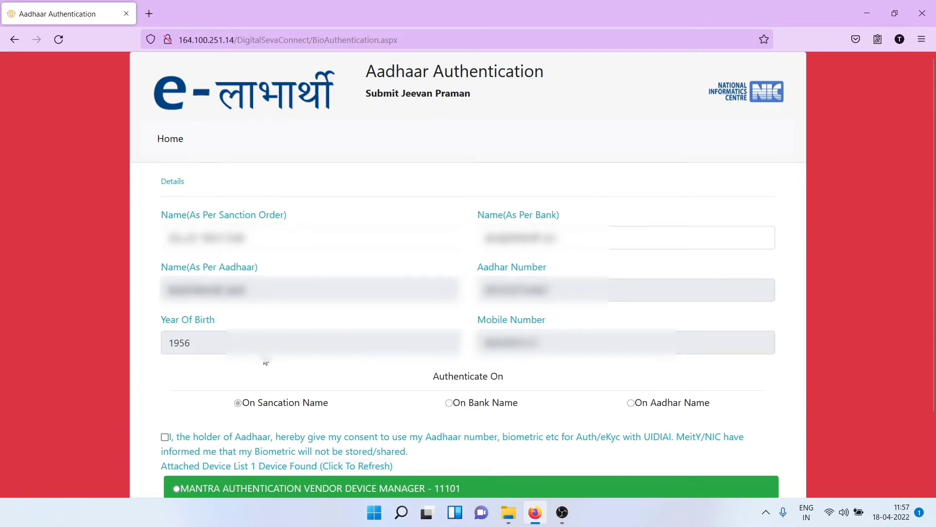
scroll(165, 347, down, 2)
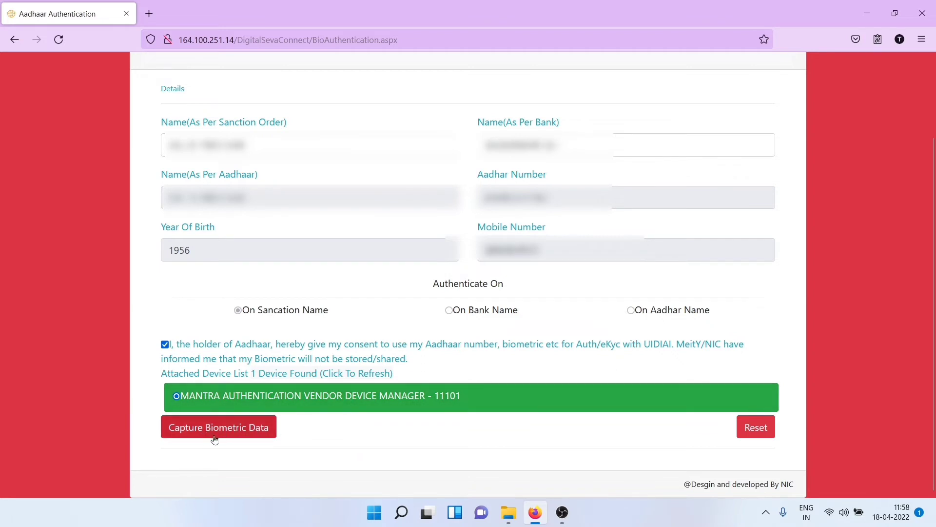
click(261, 429)
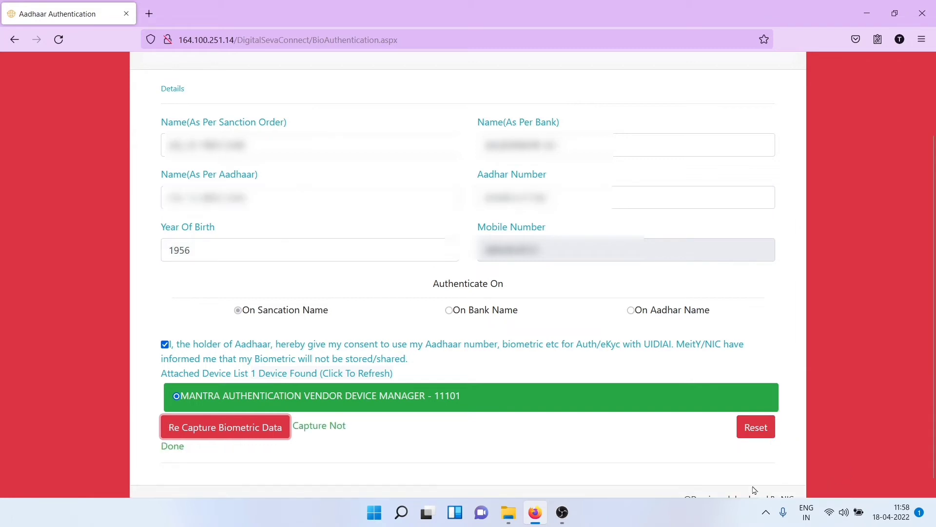
- Recapture the beneficiary's biometric data, submit it for authentication and dismiss the result message
scroll(544, 454, down, 1)
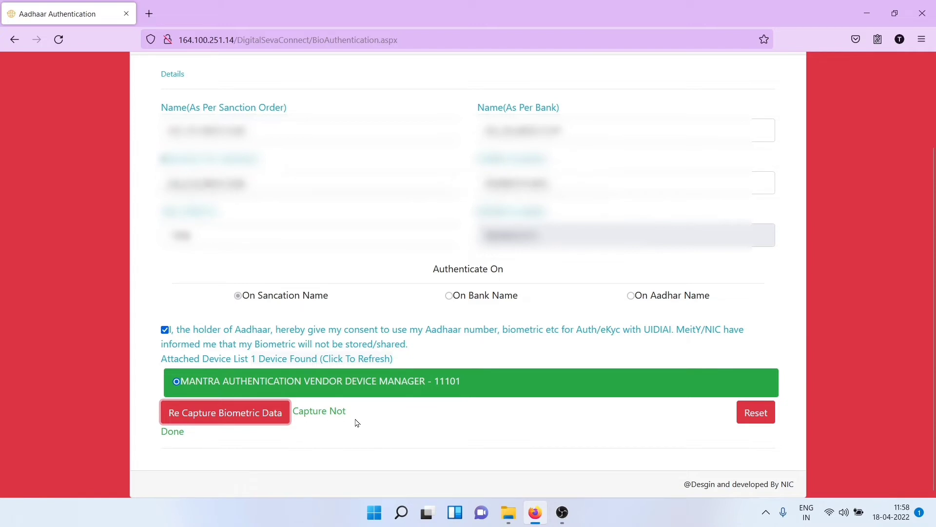
scroll(209, 431, up, 1)
click(240, 427)
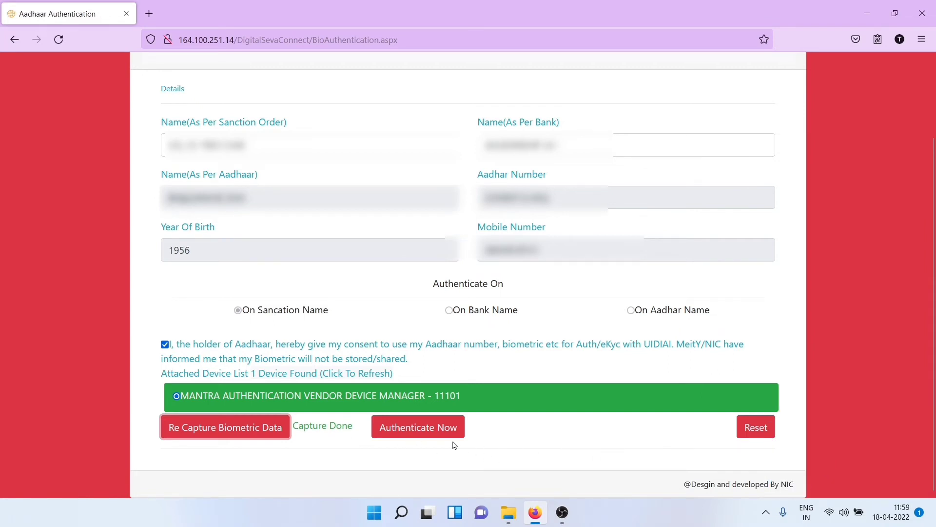
click(434, 432)
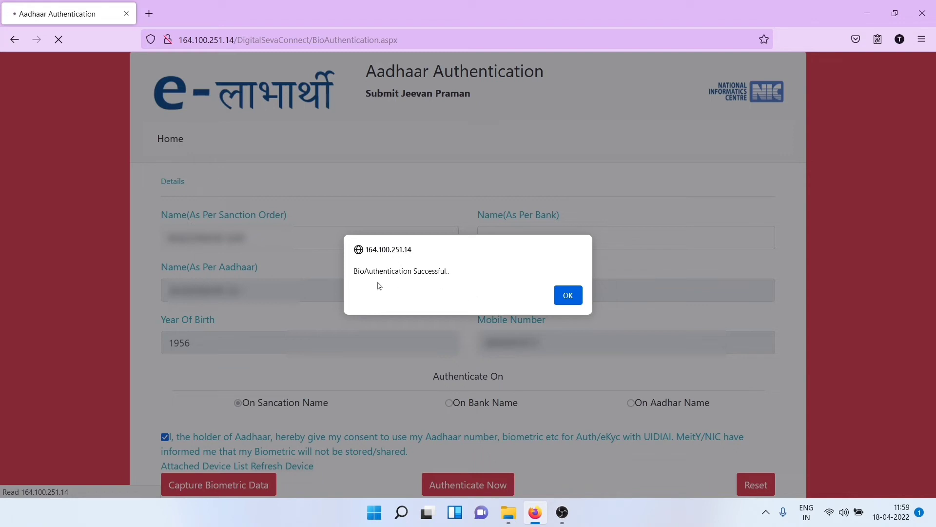
click(569, 295)
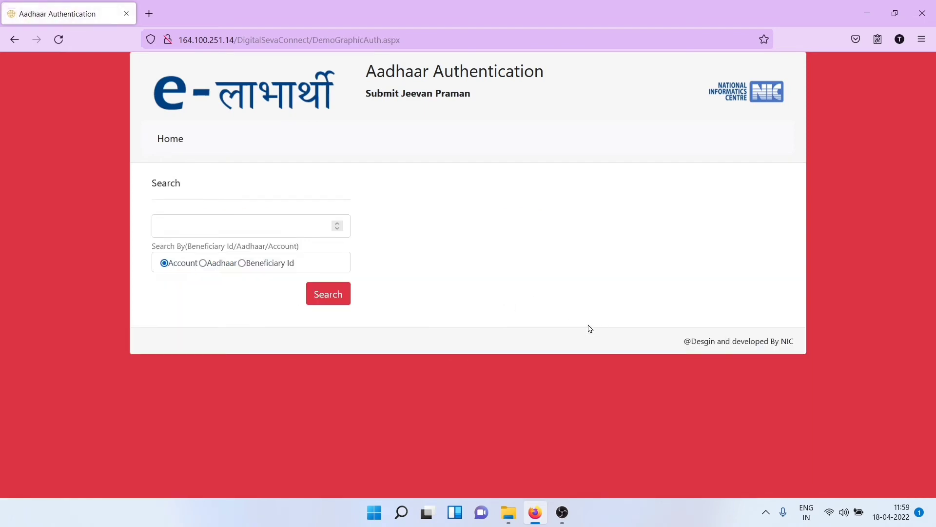
- Look up the same beneficiary again by Aadhaar number and check the bio-authentication date and due date
click(204, 264)
click(203, 235)
key(ctrl+v)
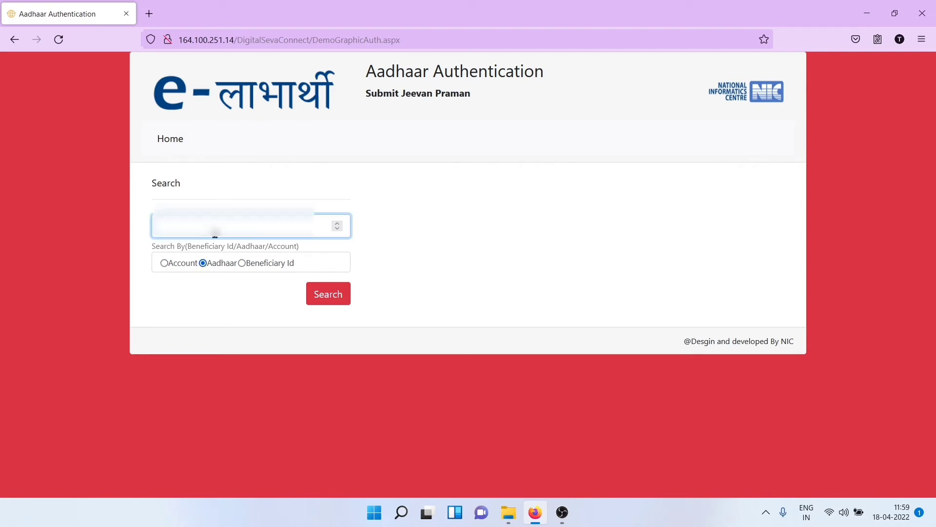
click(329, 295)
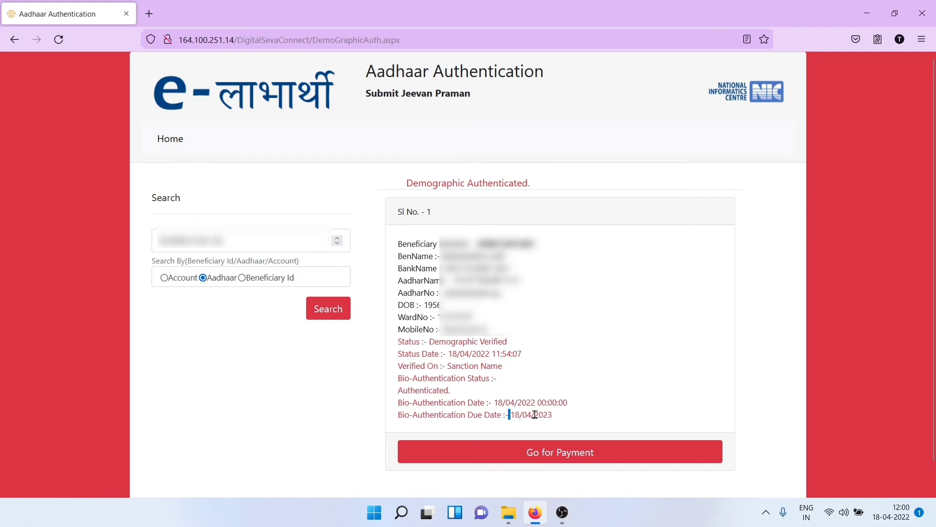
drag(507, 416, 573, 418)
drag(496, 402, 580, 408)
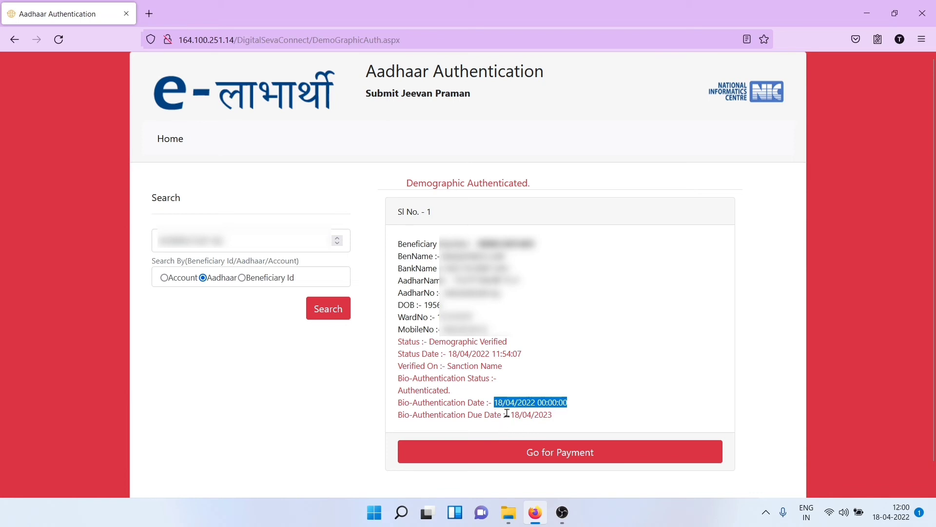
drag(512, 415, 565, 420)
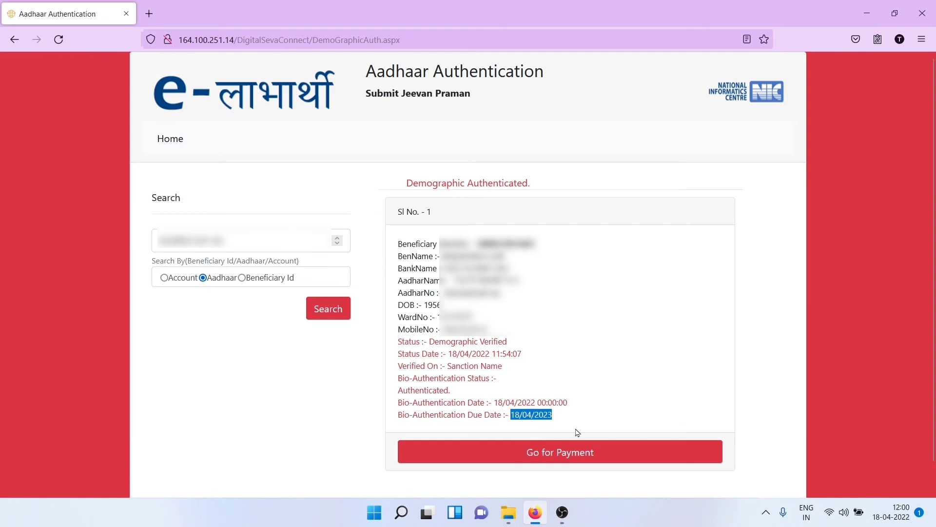
- Proceed to pay the 5.00 service fee from the CSC wallet, check the sale amount and start the wallet password entry
click(564, 457)
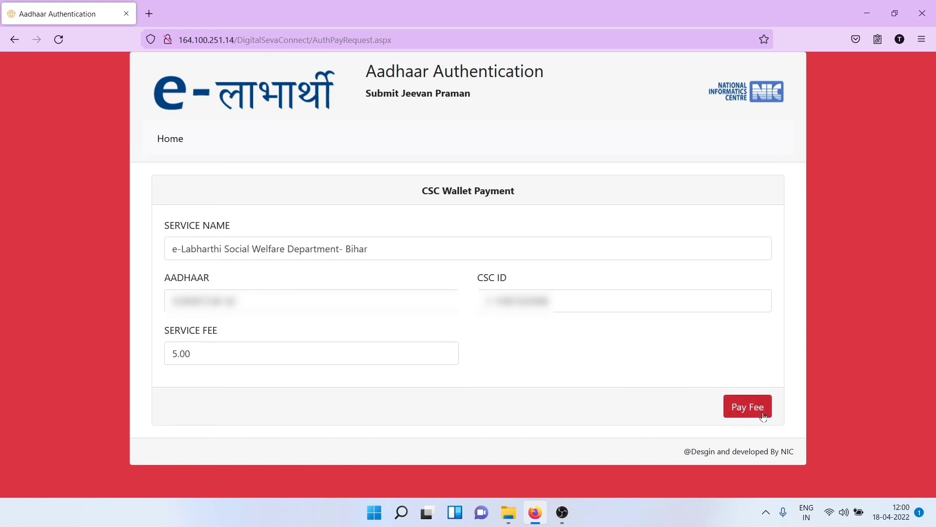
click(741, 409)
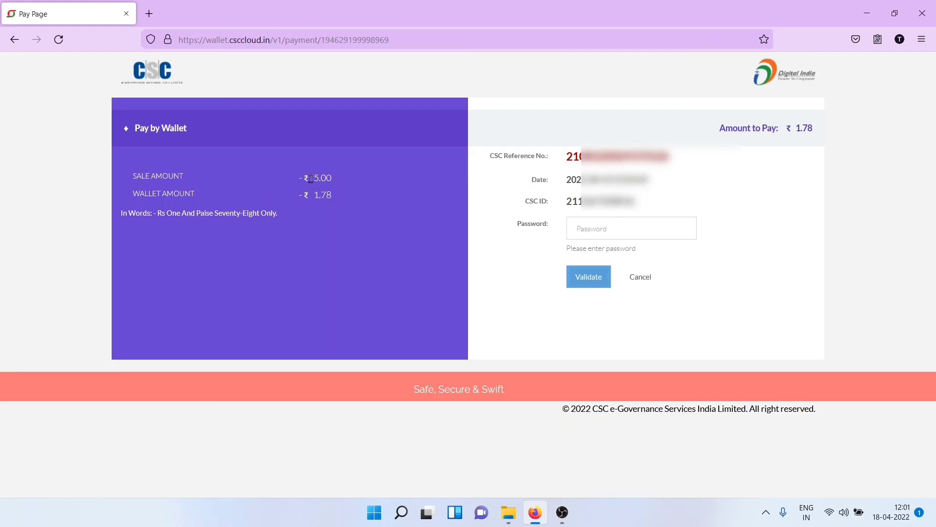
drag(310, 178, 355, 185)
click(588, 229)
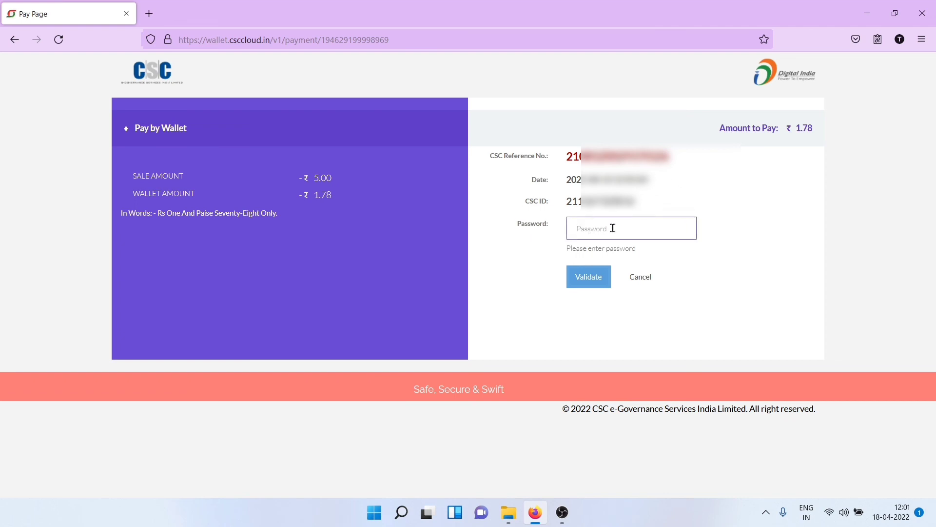